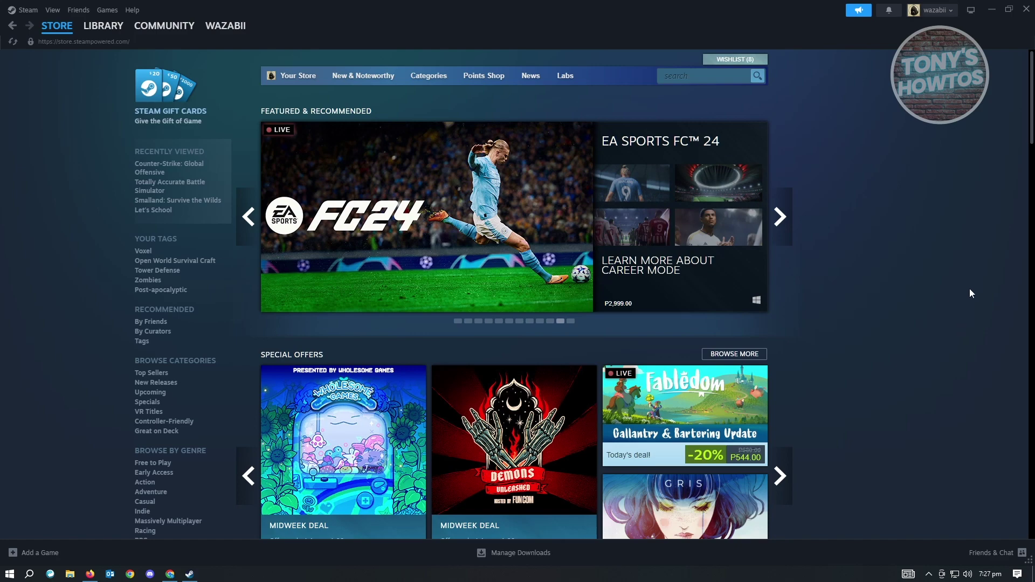
Step: Close the Steam client window to return to the desktop
click(1027, 14)
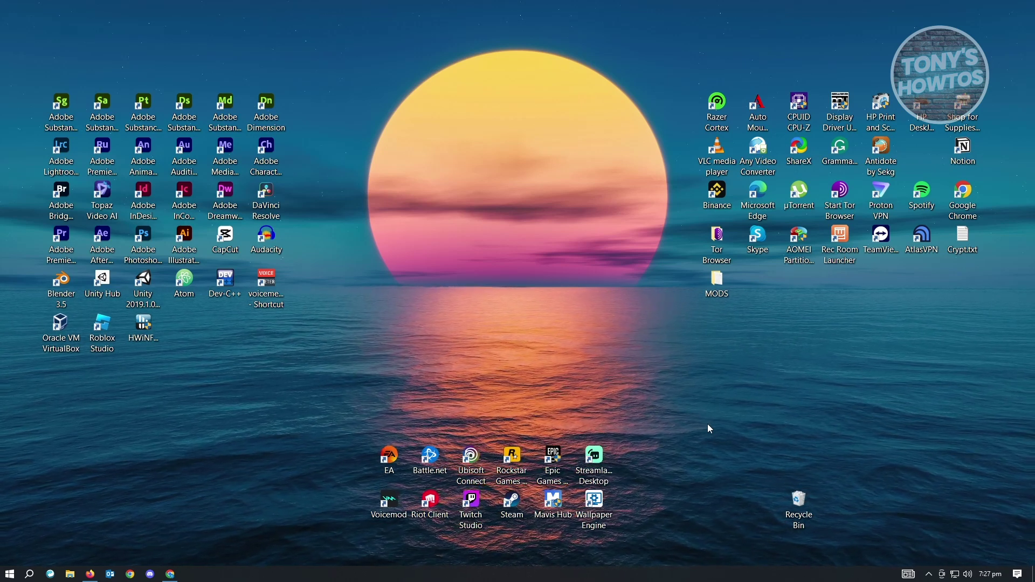
Step: End the Steam (32 bit) process in Task Manager, then close Task Manager
key(ctrl+shift+Escape)
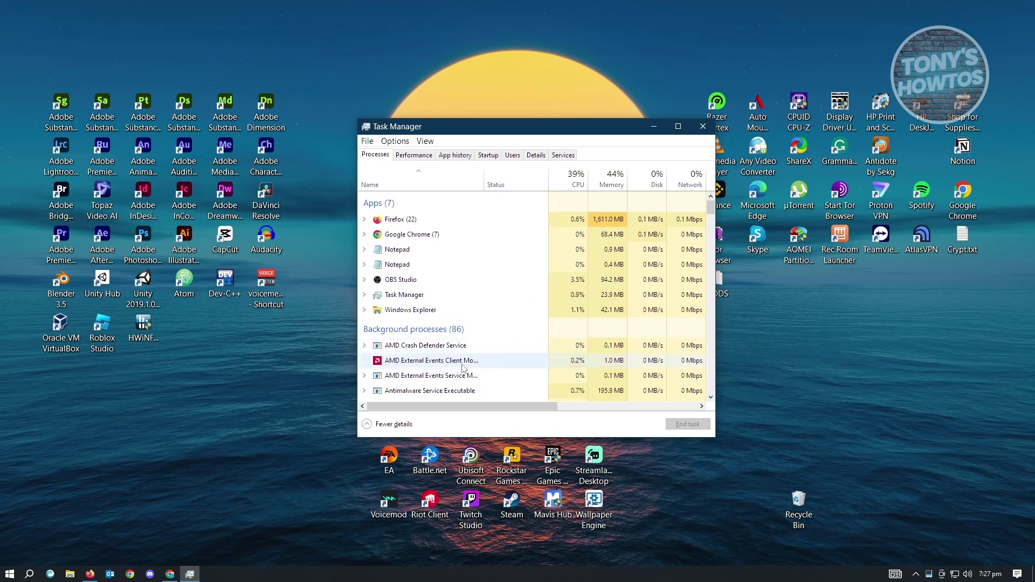
scroll(457, 353, down, 7)
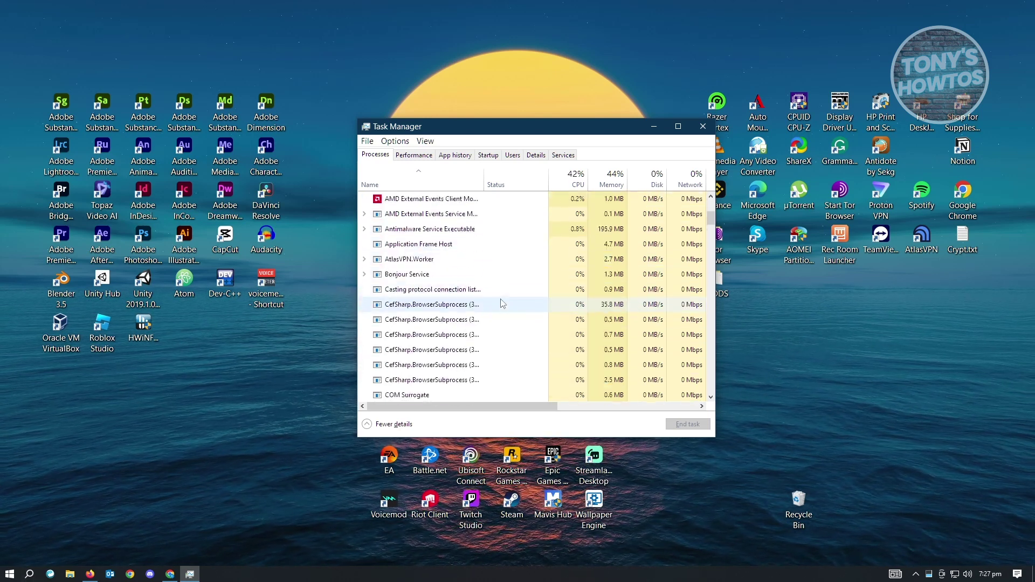
scroll(501, 303, down, 8)
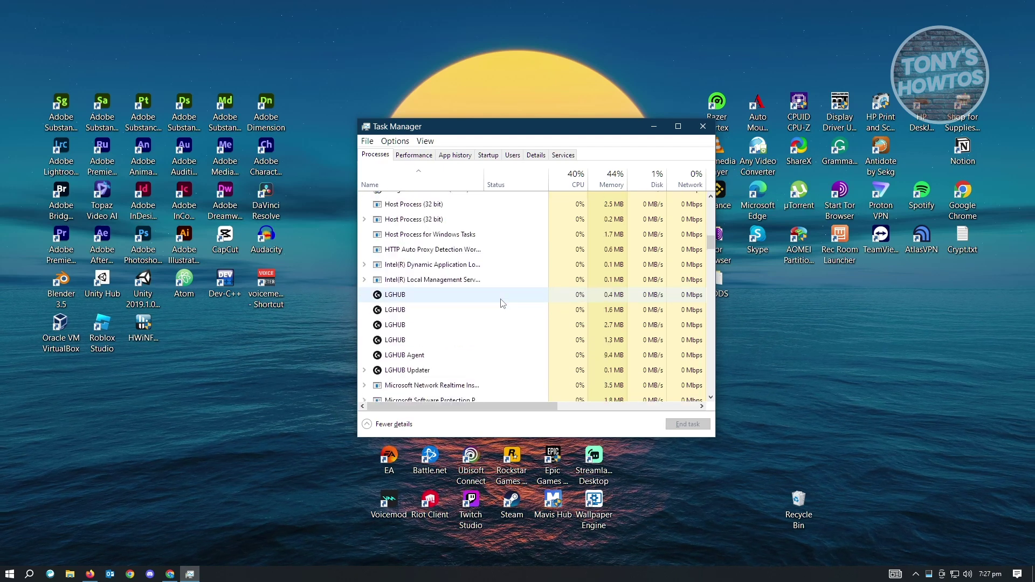
scroll(502, 303, down, 7)
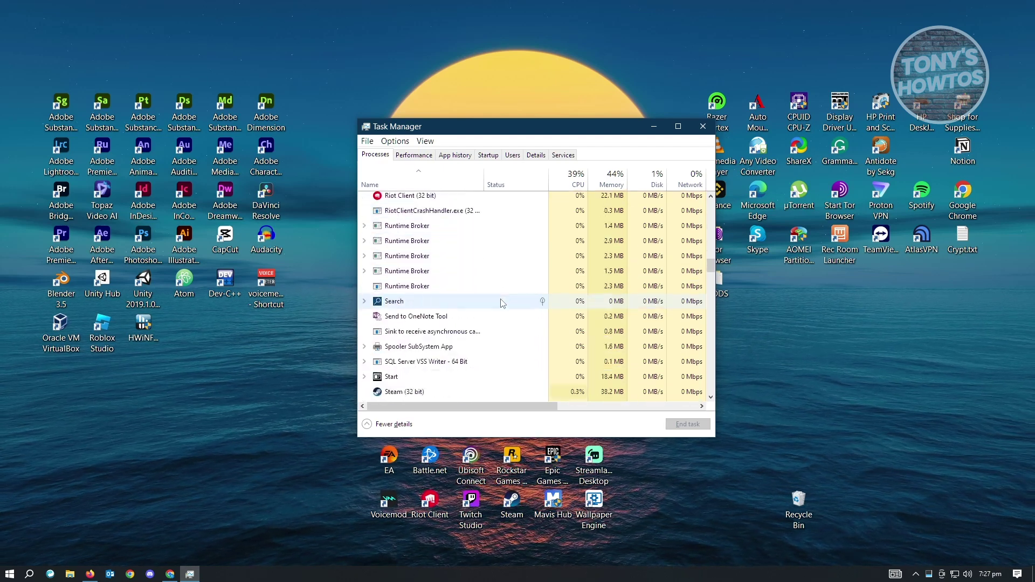
scroll(488, 319, down, 3)
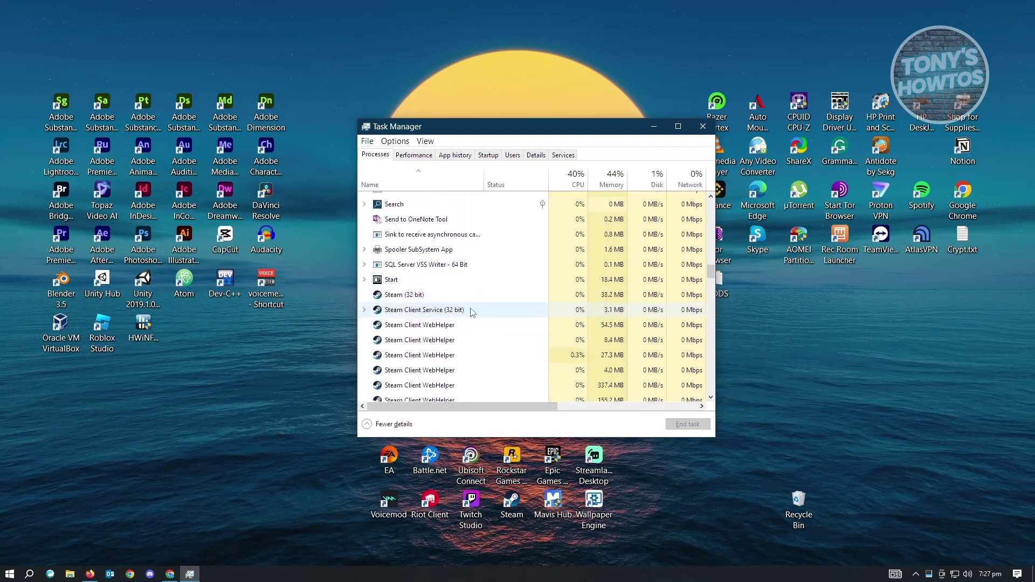
scroll(481, 324, down, 1)
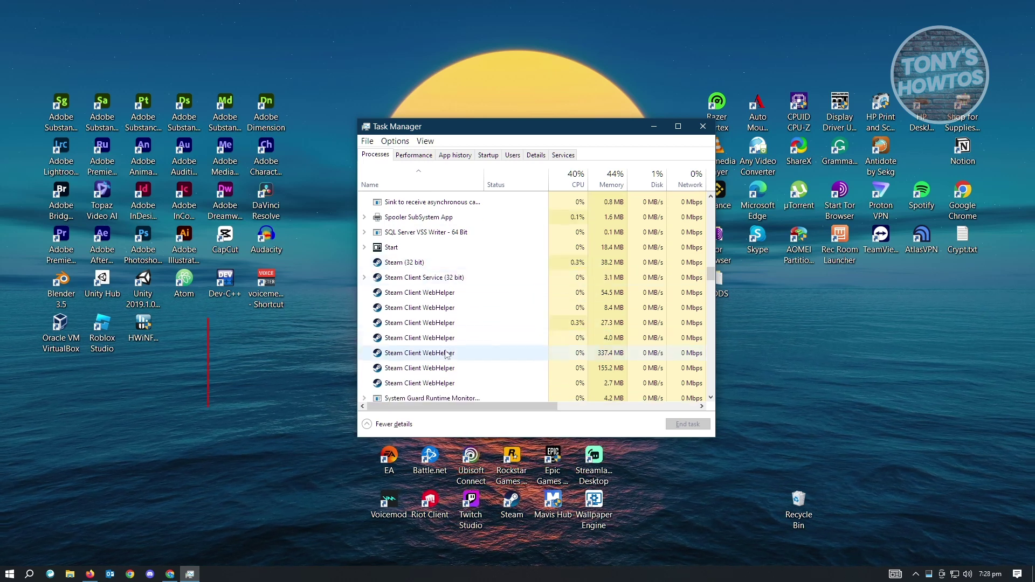
click(410, 264)
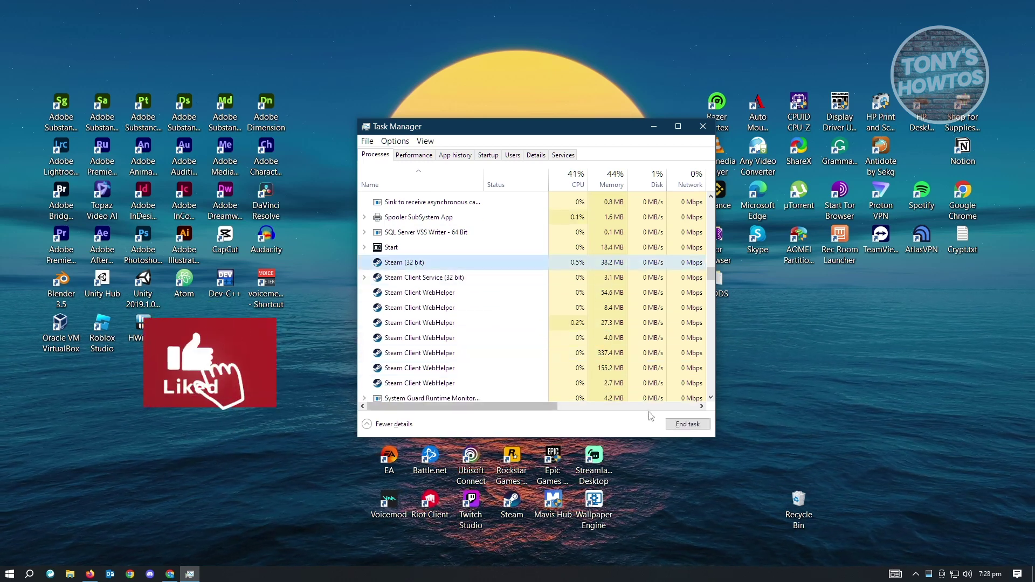
click(689, 425)
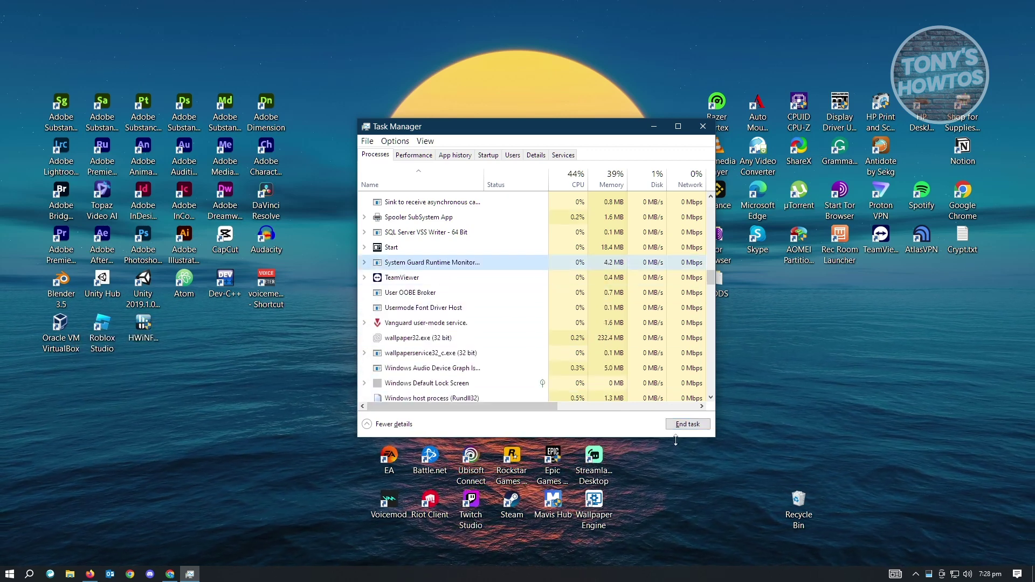
click(703, 127)
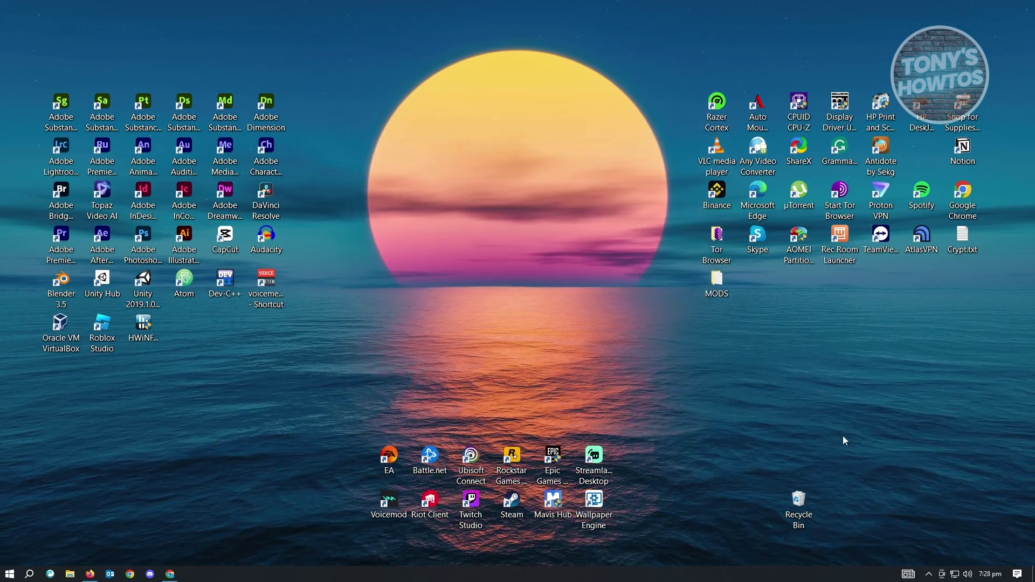
Step: Quit Logitech G HUB from the hidden system tray icons
click(928, 575)
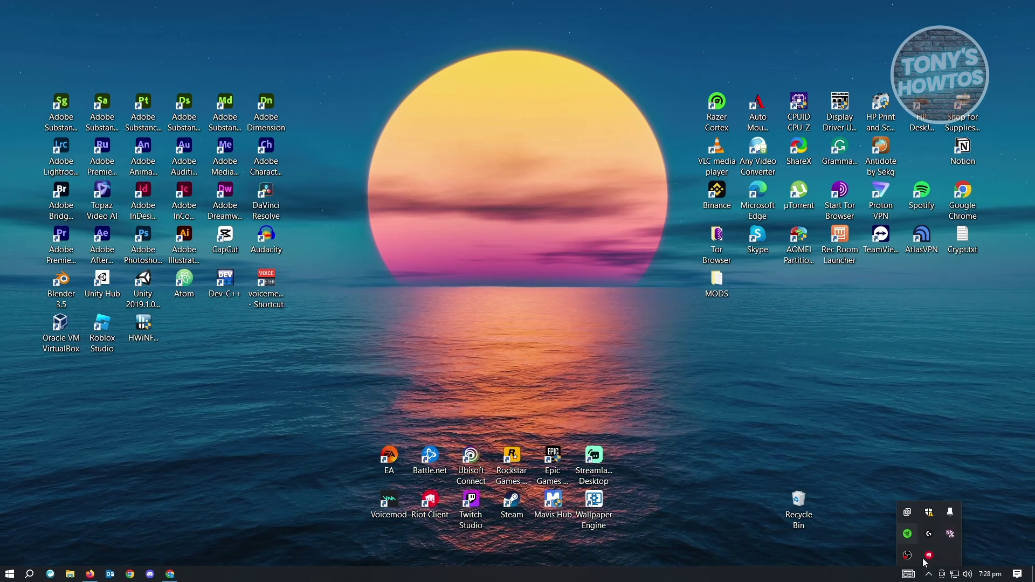
right_click(930, 537)
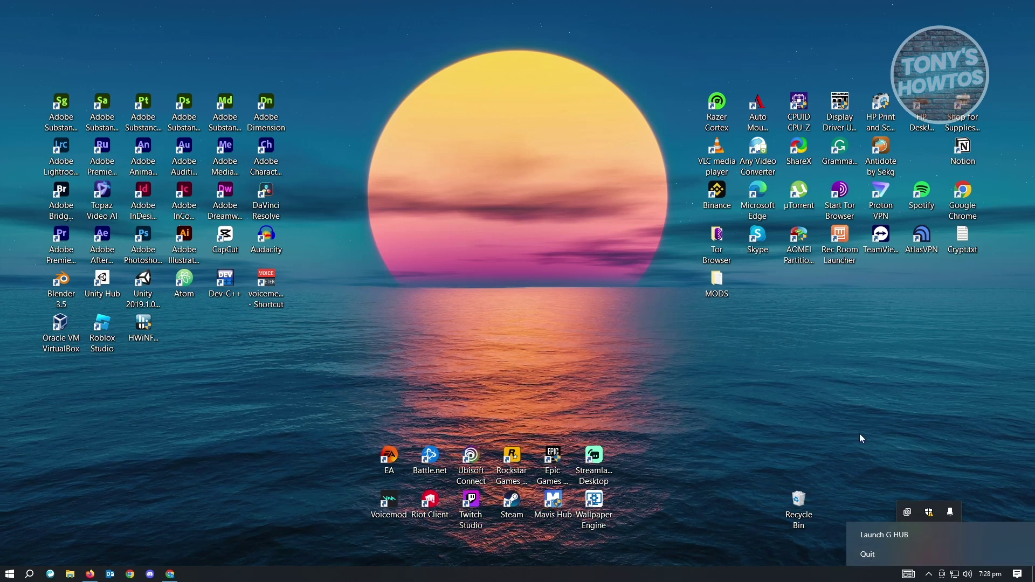
click(868, 555)
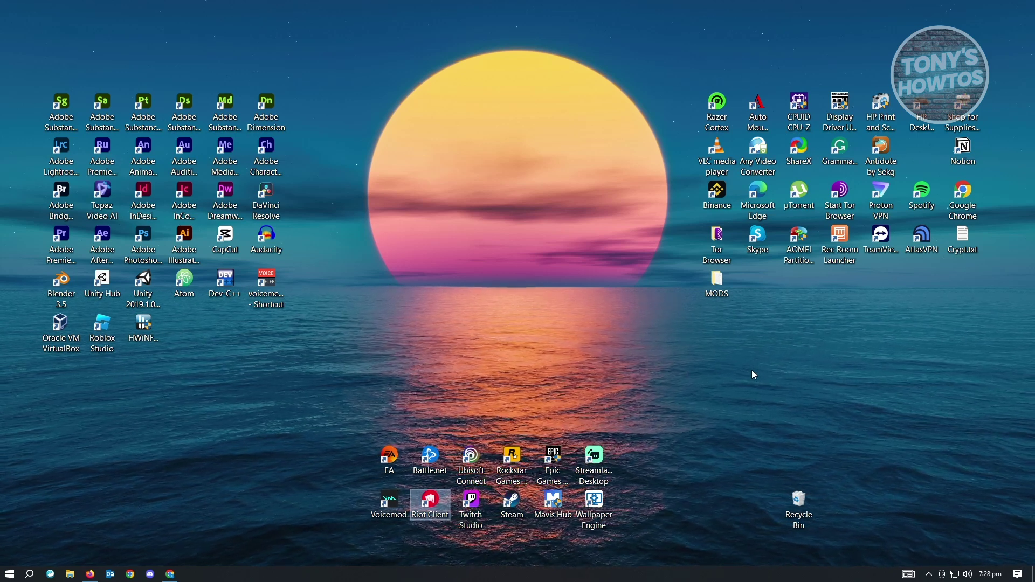
Step: Tick 'Run this program as an administrator' in the Steam shortcut's Compatibility properties and apply
right_click(514, 504)
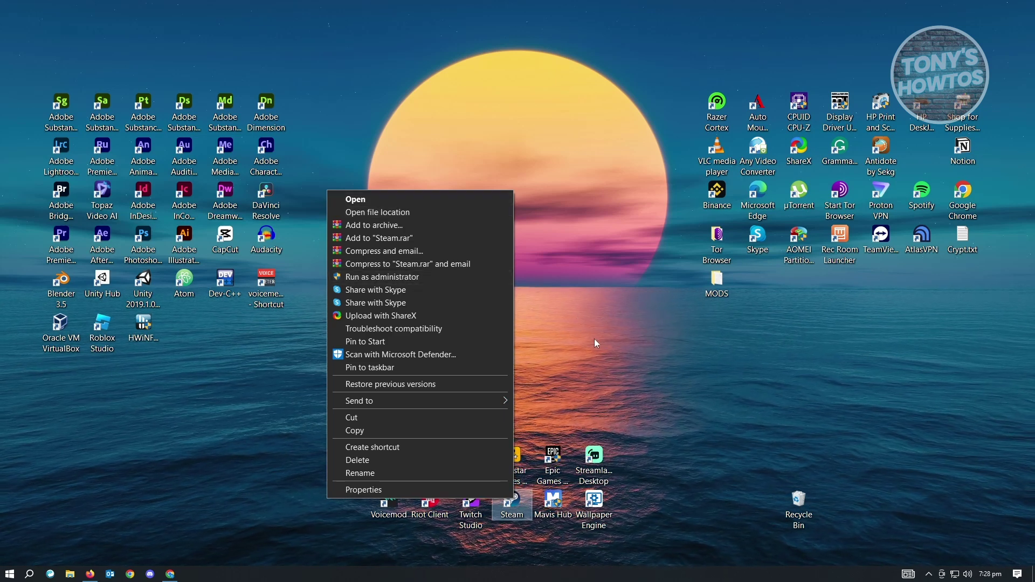
click(572, 359)
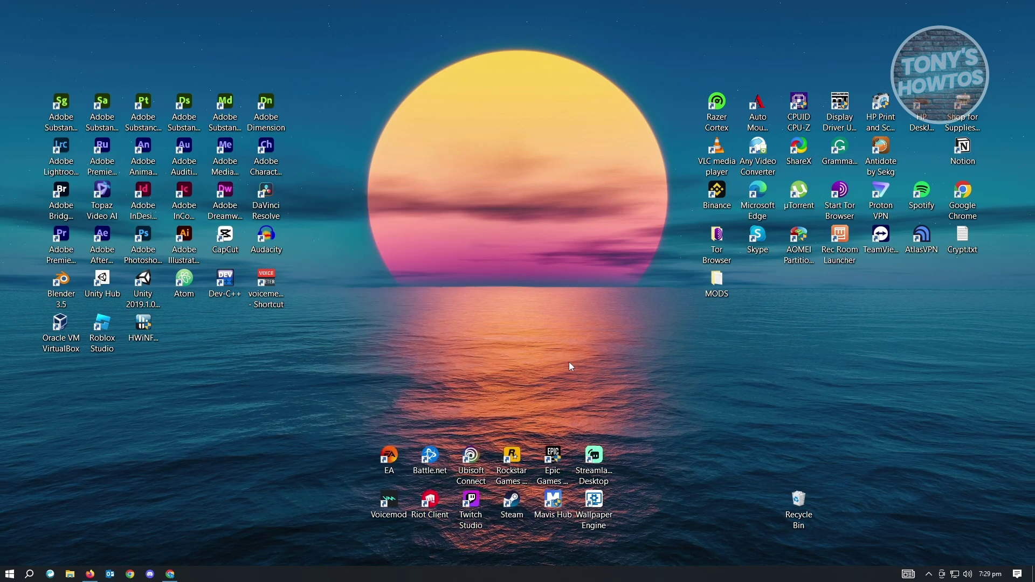
right_click(514, 506)
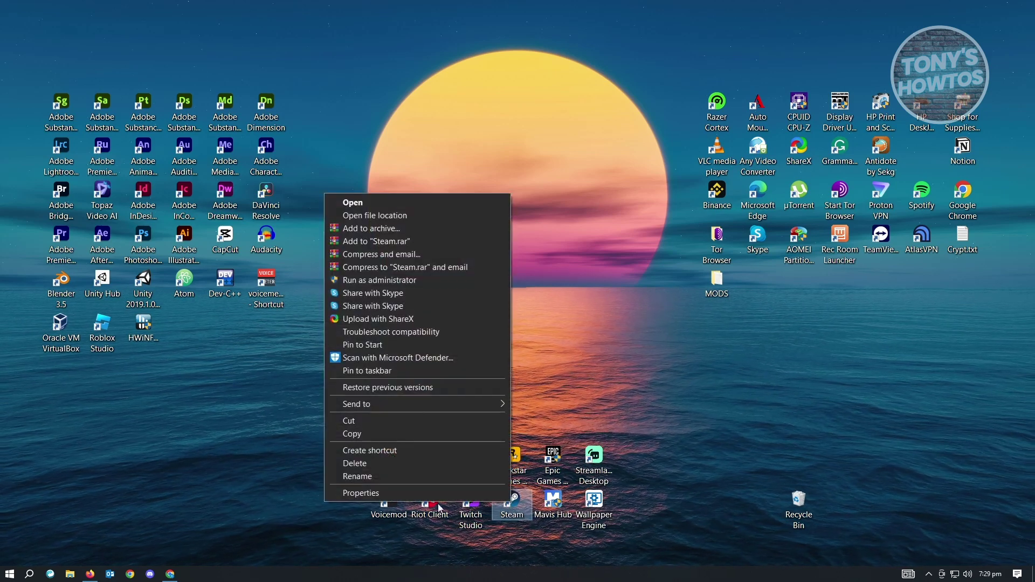
click(386, 493)
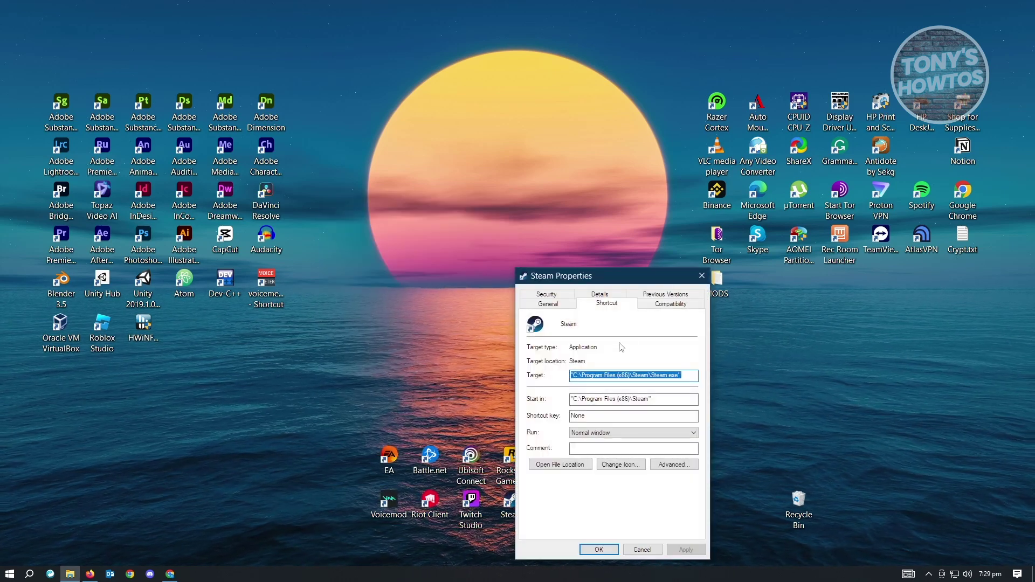
click(671, 304)
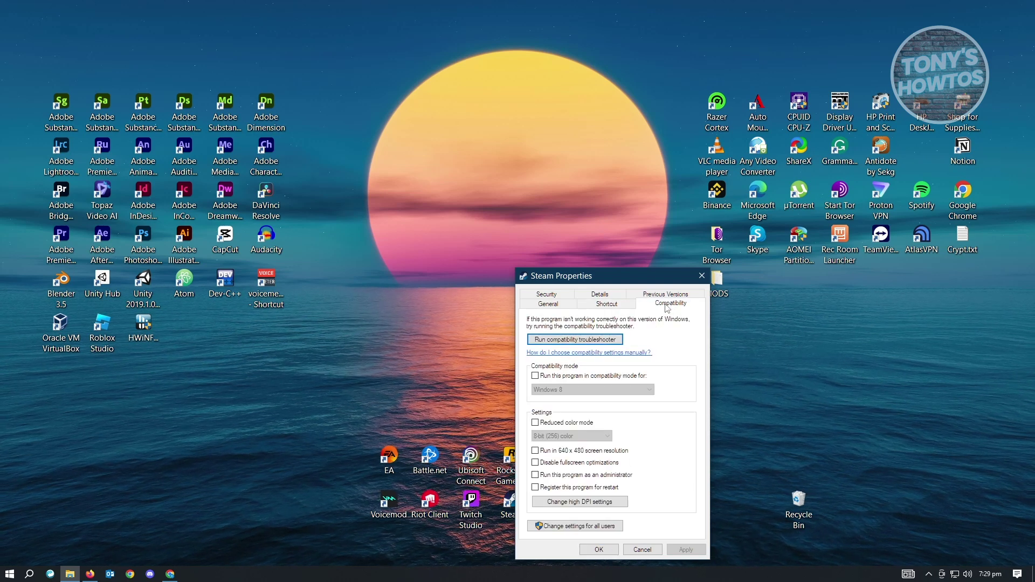
drag(644, 282, 550, 93)
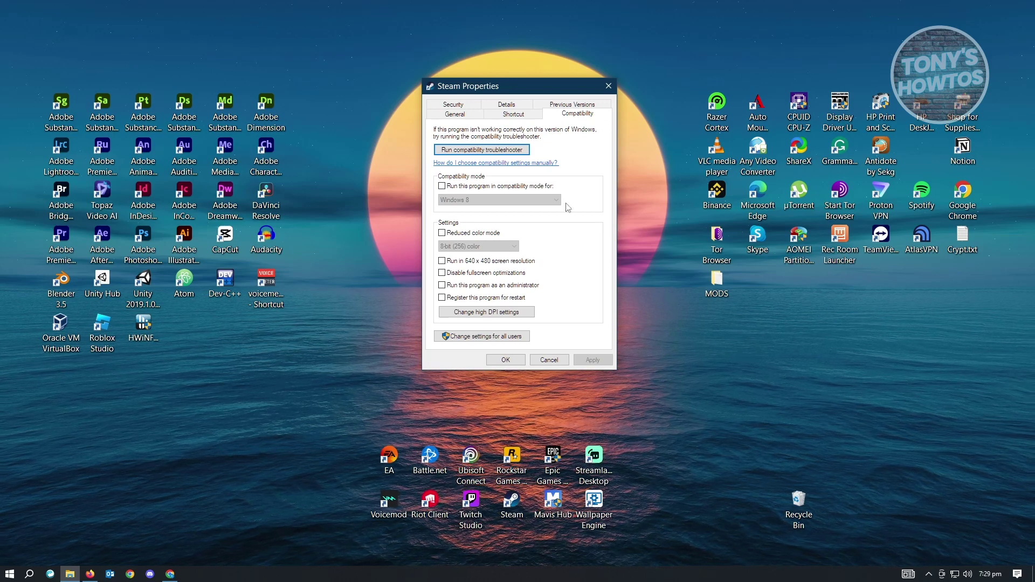
click(442, 285)
click(592, 360)
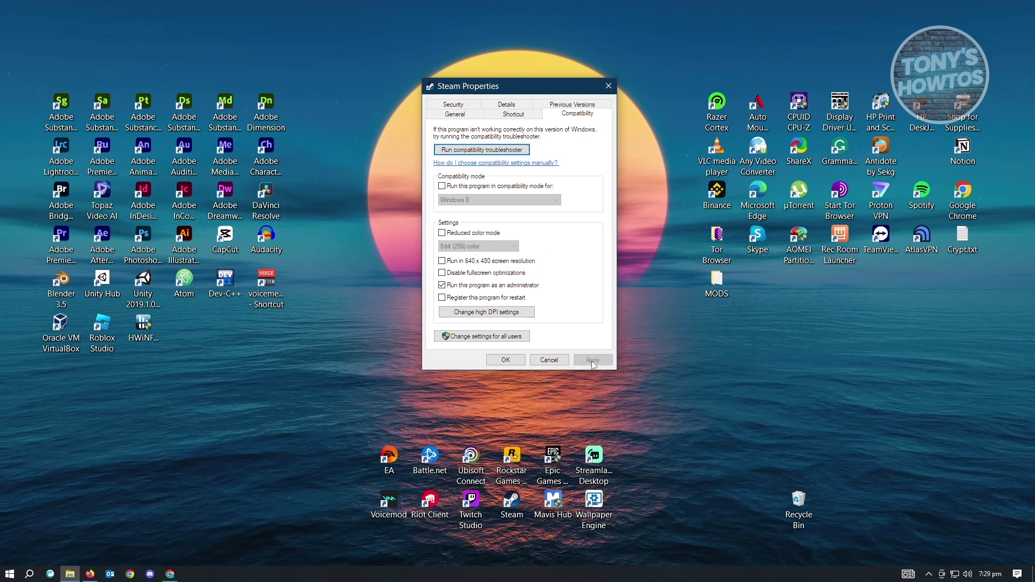
click(507, 360)
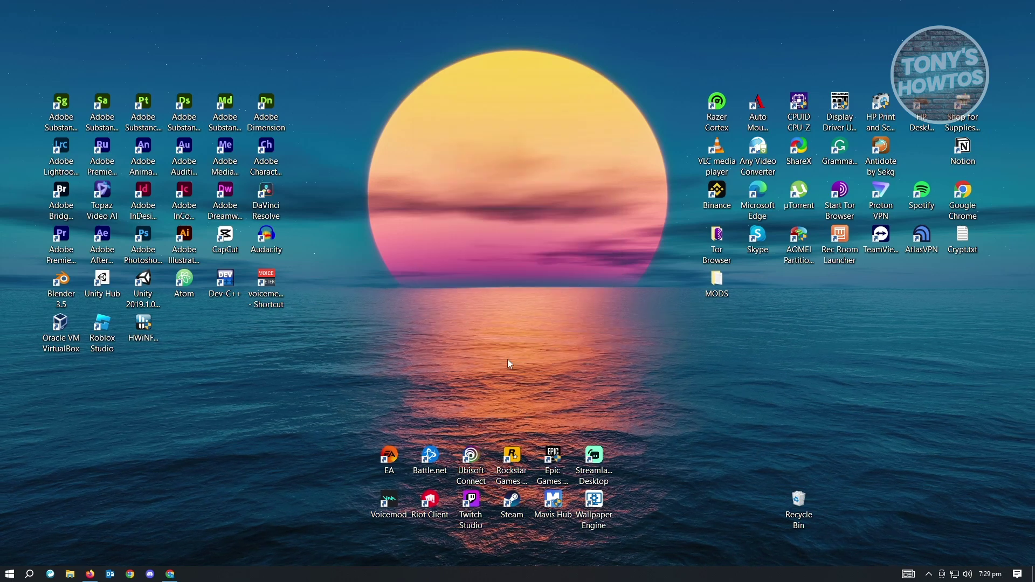
right_click(516, 505)
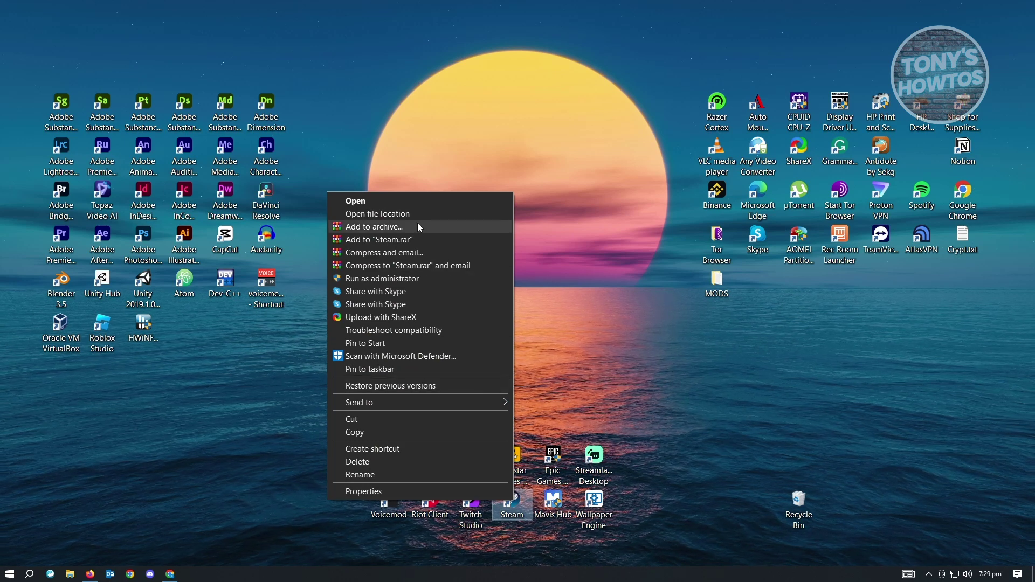
click(657, 331)
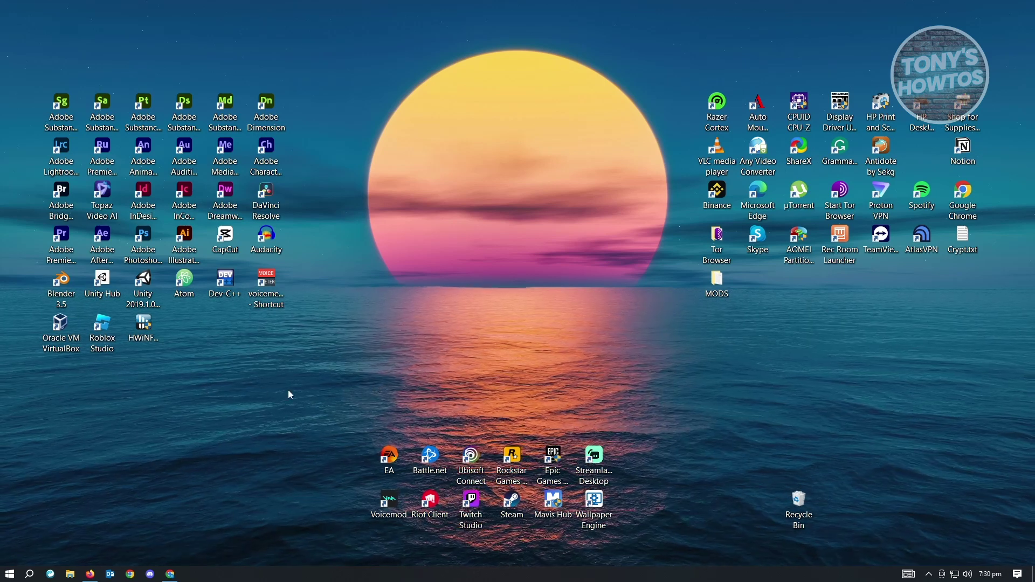
Step: Search 'UPDATE', check for Windows updates, then close the Settings window
click(30, 575)
text(UPDATE)
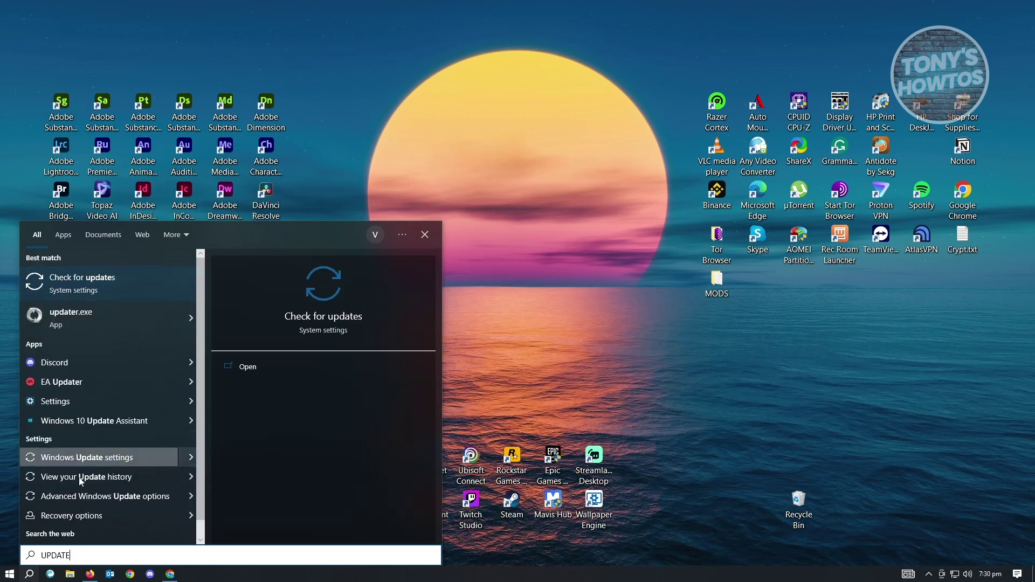
click(102, 286)
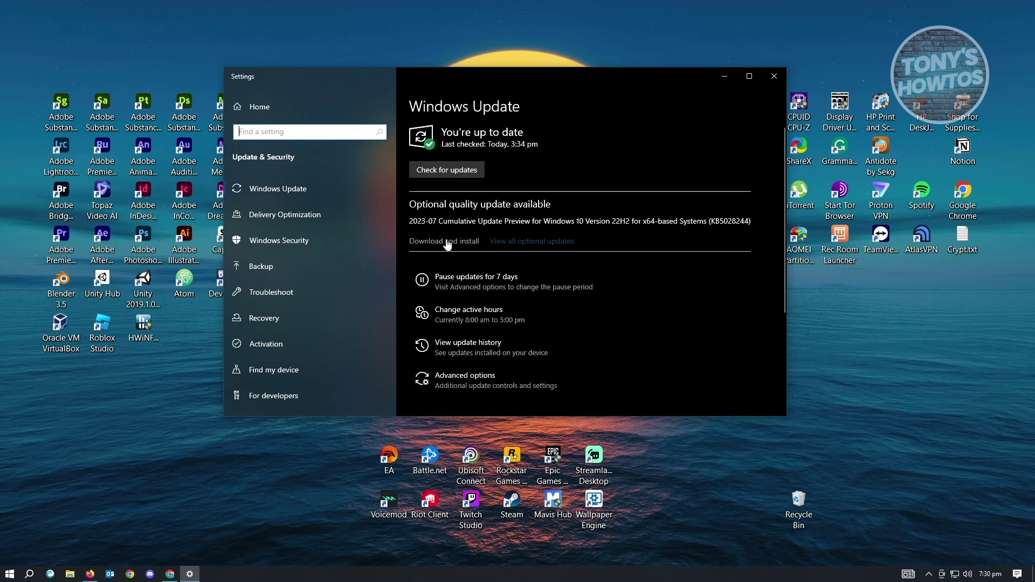
click(775, 77)
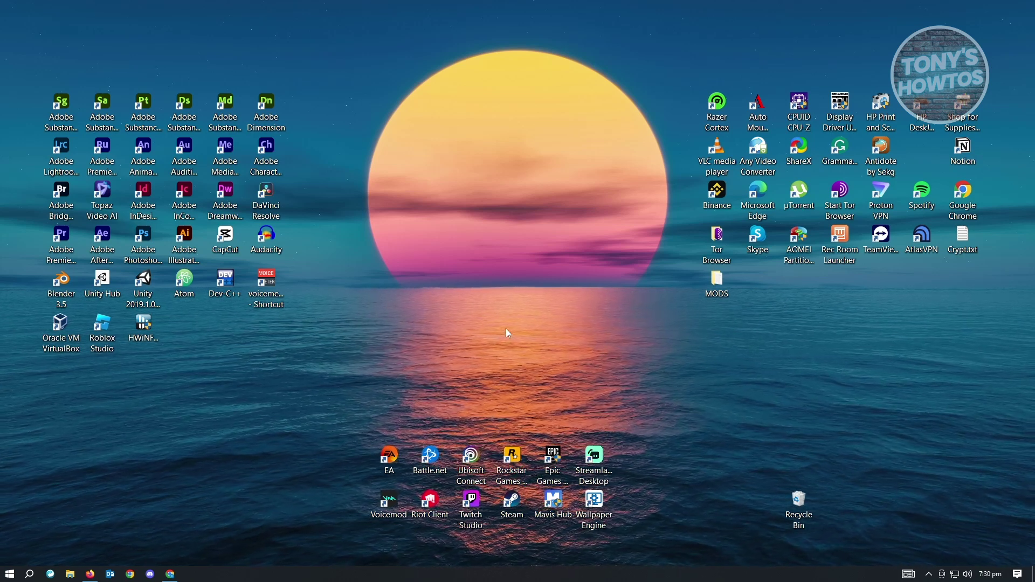
Step: Bring up Chrome's Steam Email Verified page and enter 'INETNET SPEED TEST' in the address bar
mouse_move(179, 572)
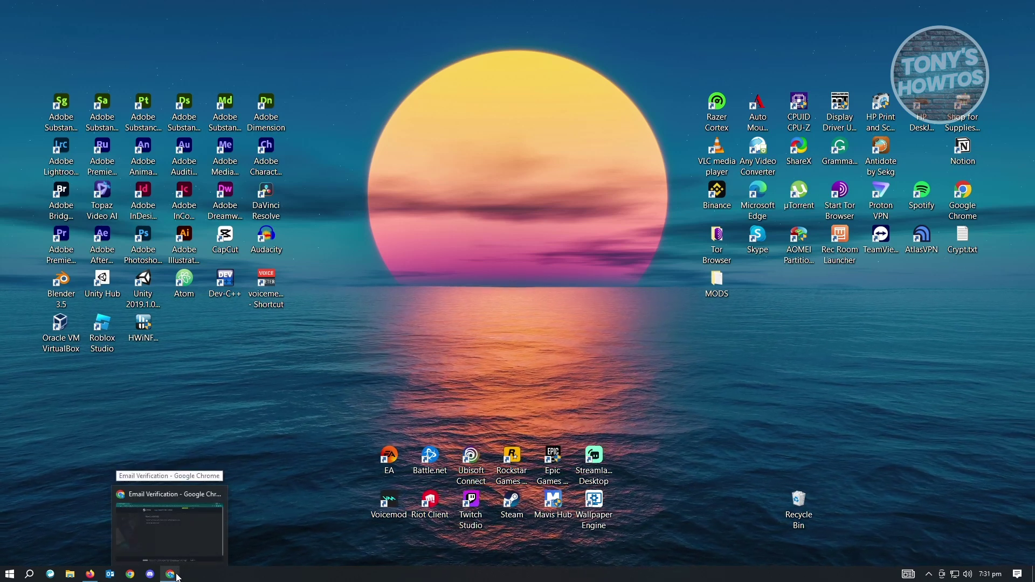
click(177, 576)
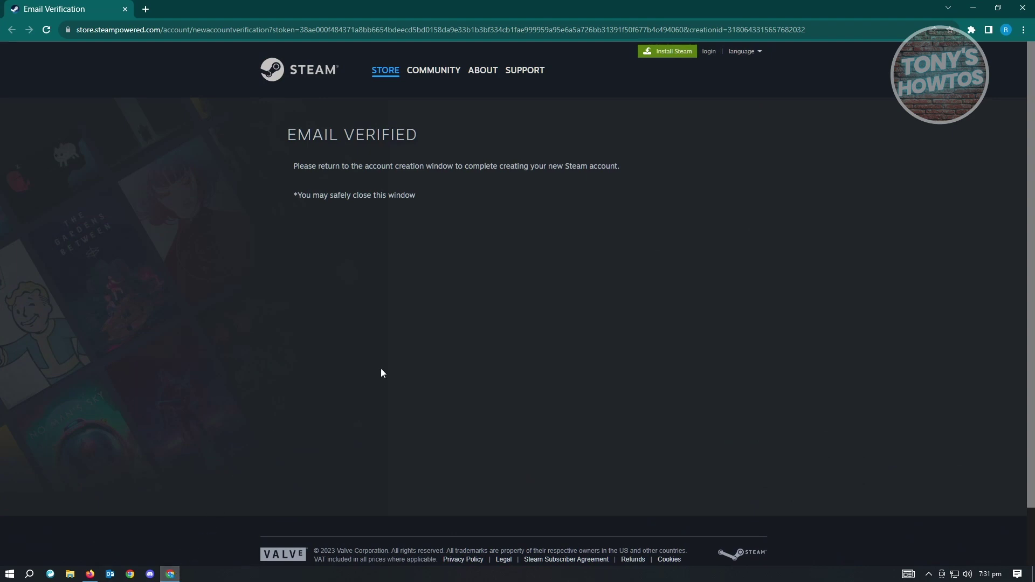
click(973, 8)
click(246, 35)
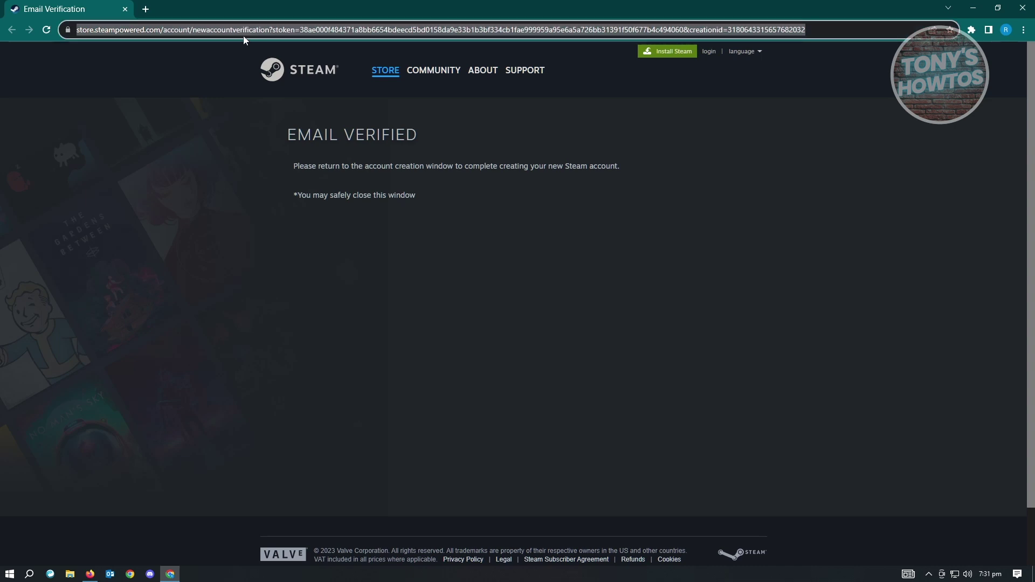
text(I)
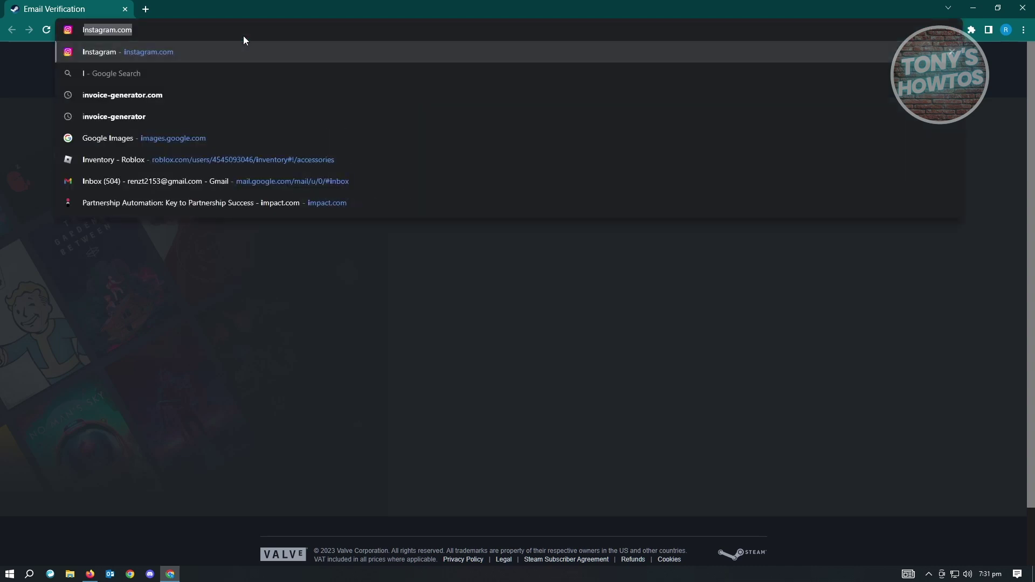
text(NETNET SPEED TEST)
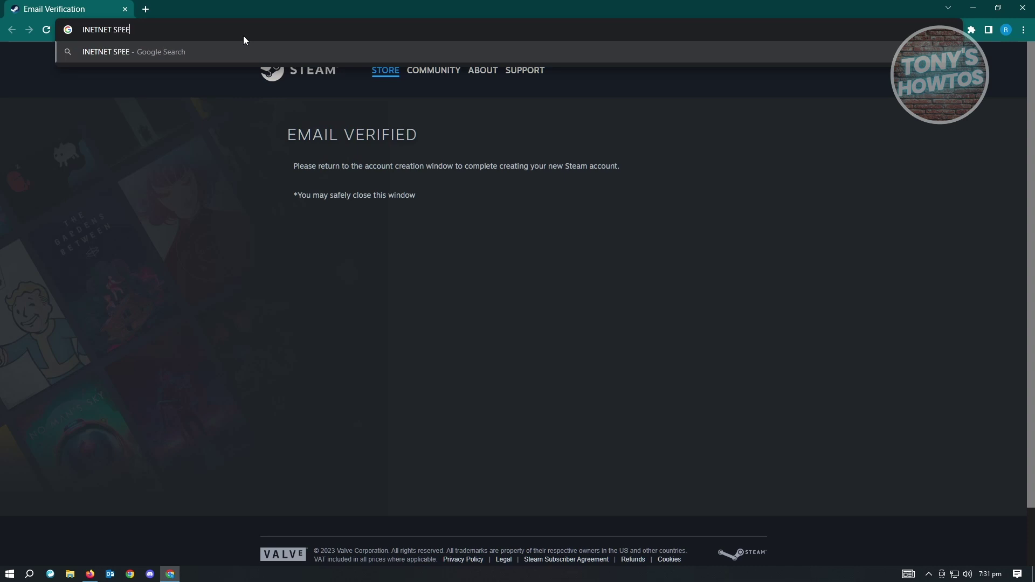
Step: Search for an internet speed test and start one on Speedtest by Ookla
key(Return)
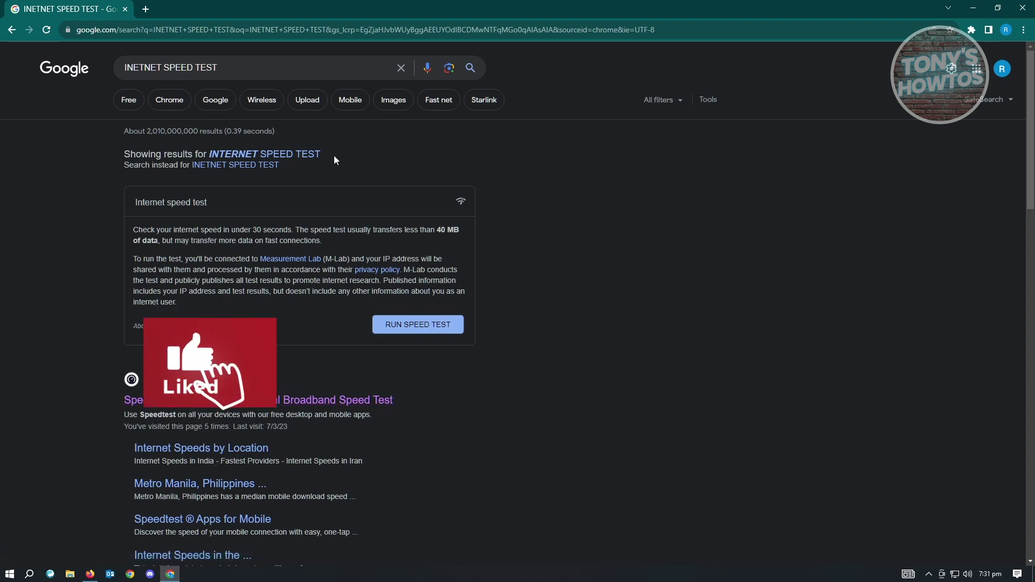
click(275, 409)
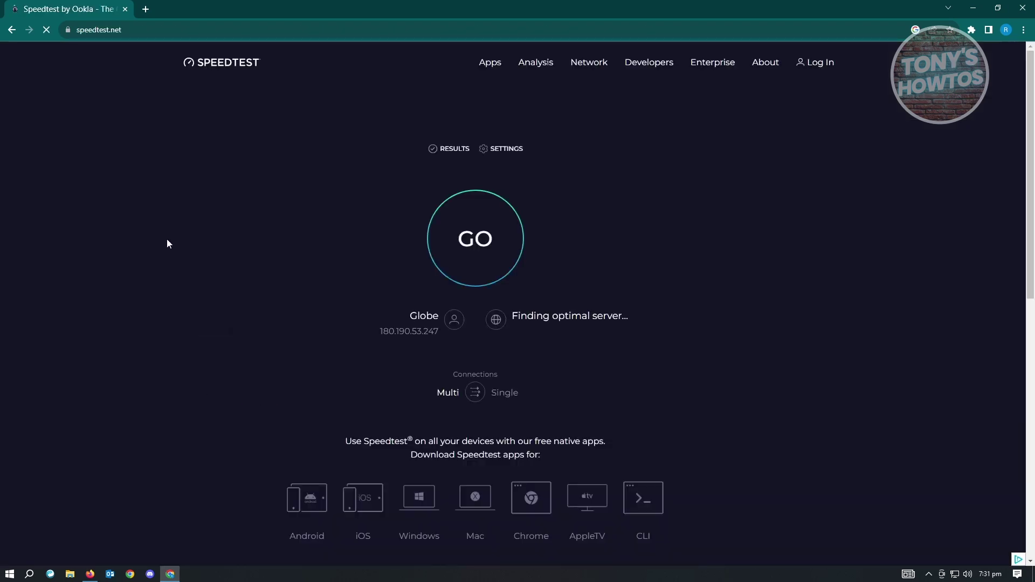
click(494, 238)
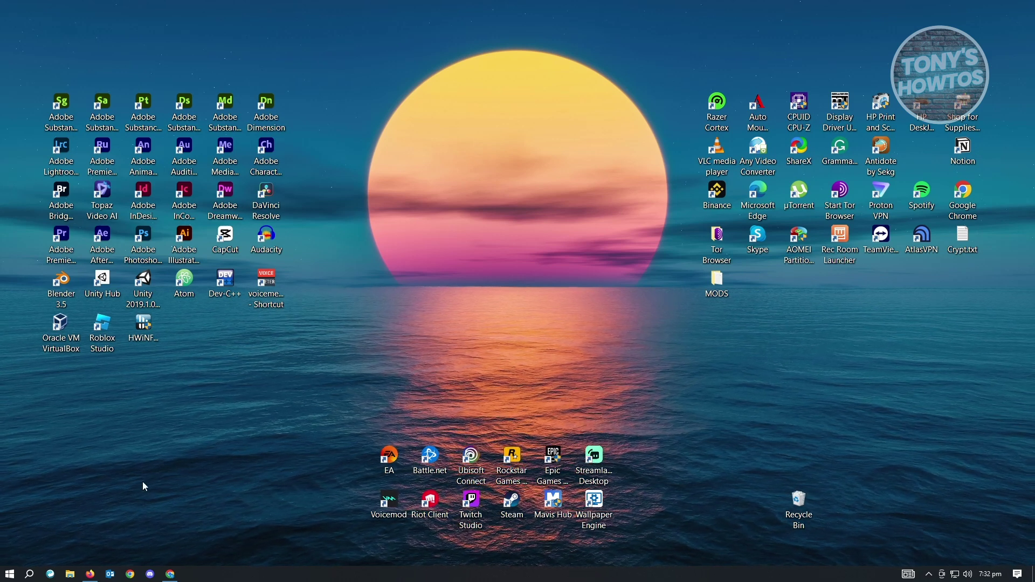
Step: Browse File Explorer to C:\Program Files (x86)\Steam\package
click(70, 574)
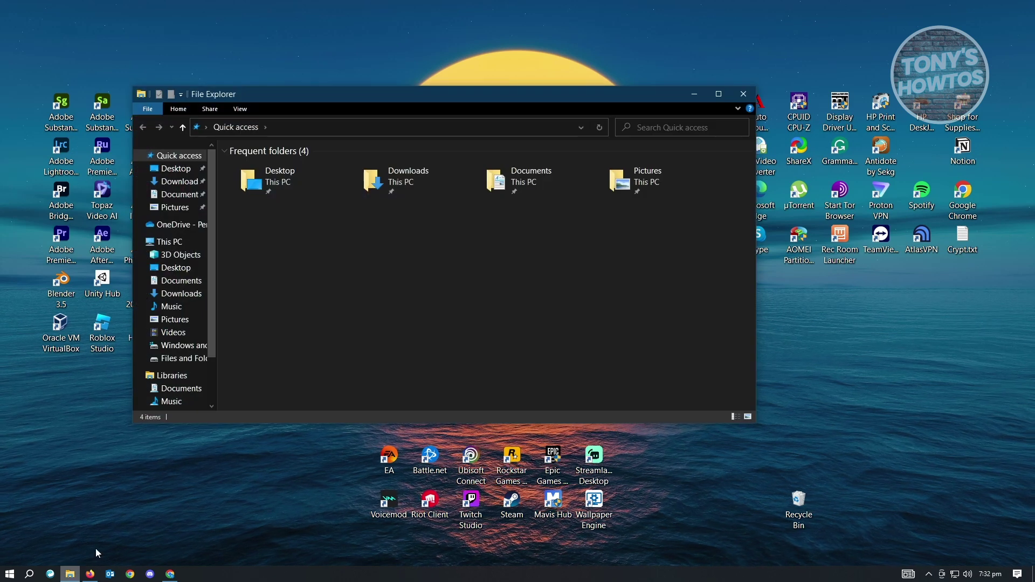
click(172, 346)
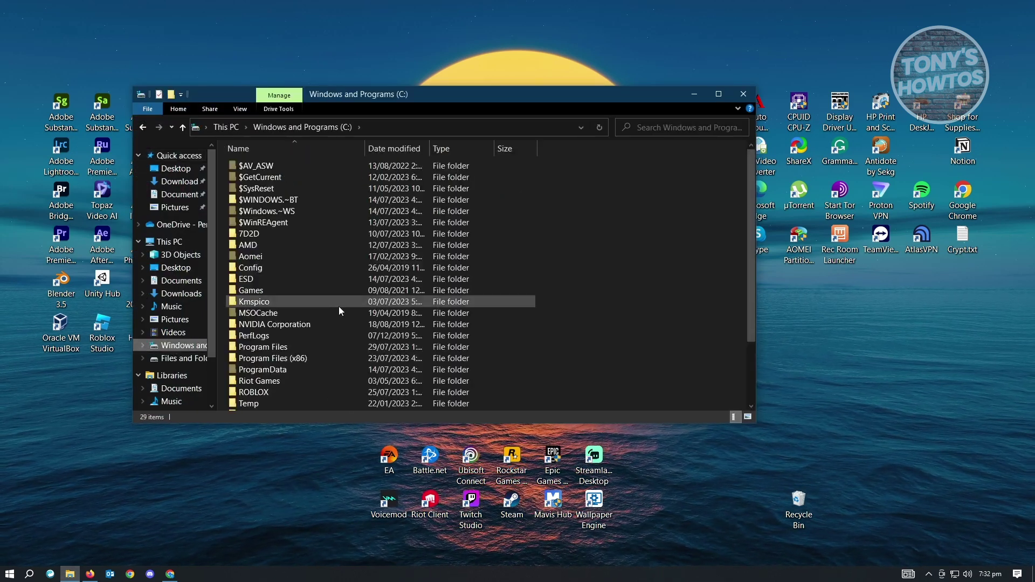
click(297, 360)
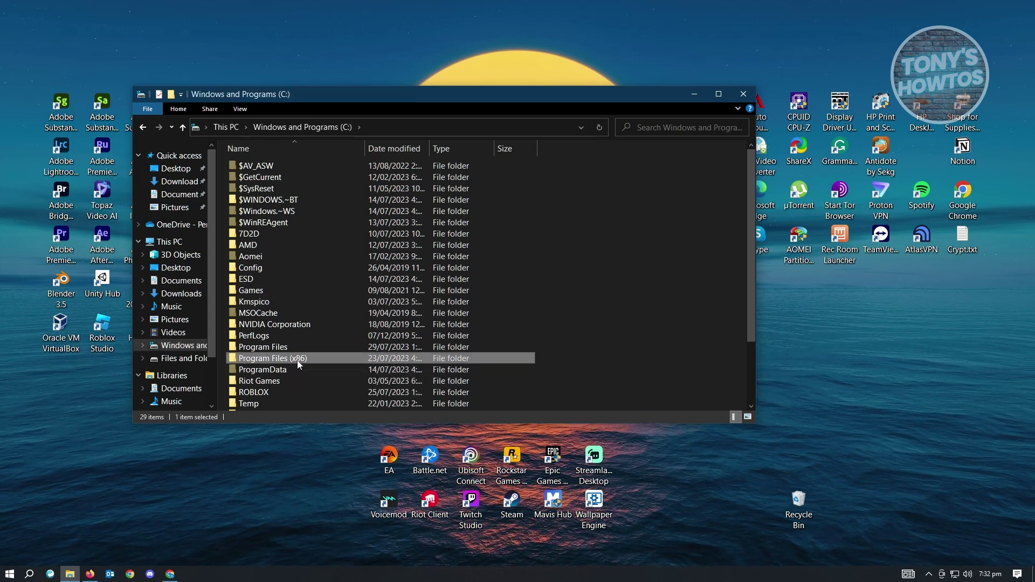
double_click(316, 361)
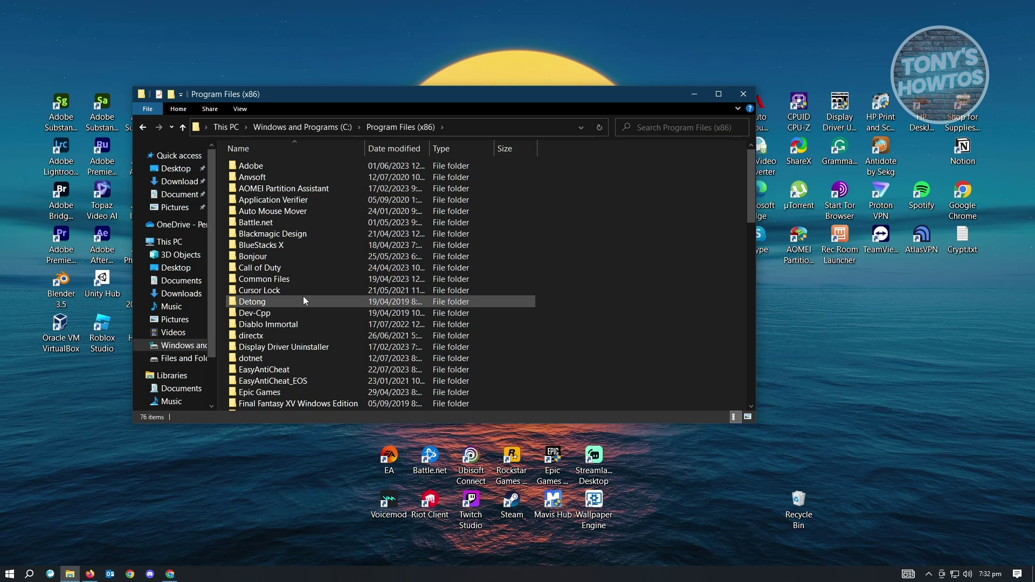
scroll(321, 334, down, 6)
scroll(321, 341, down, 8)
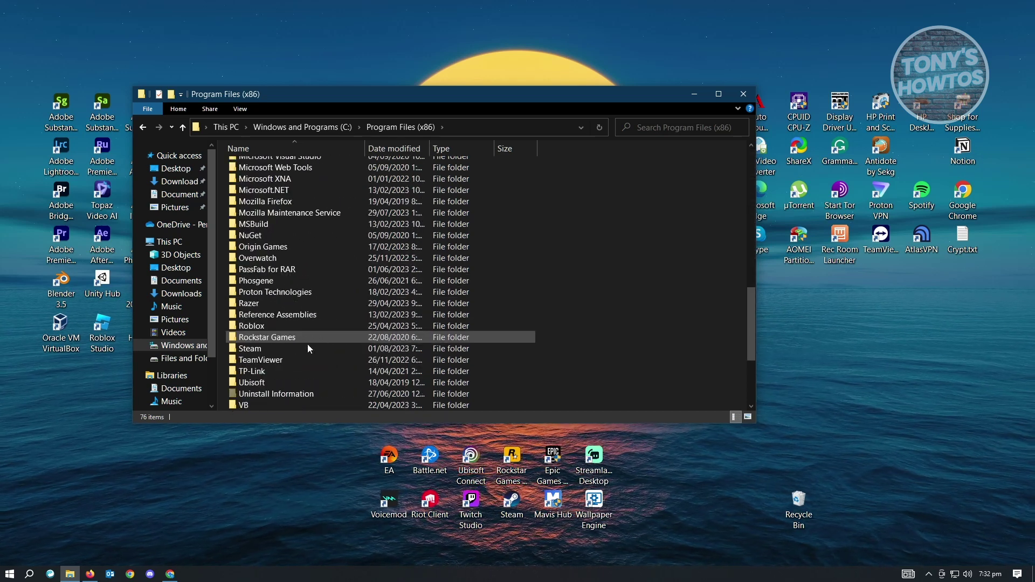
double_click(296, 350)
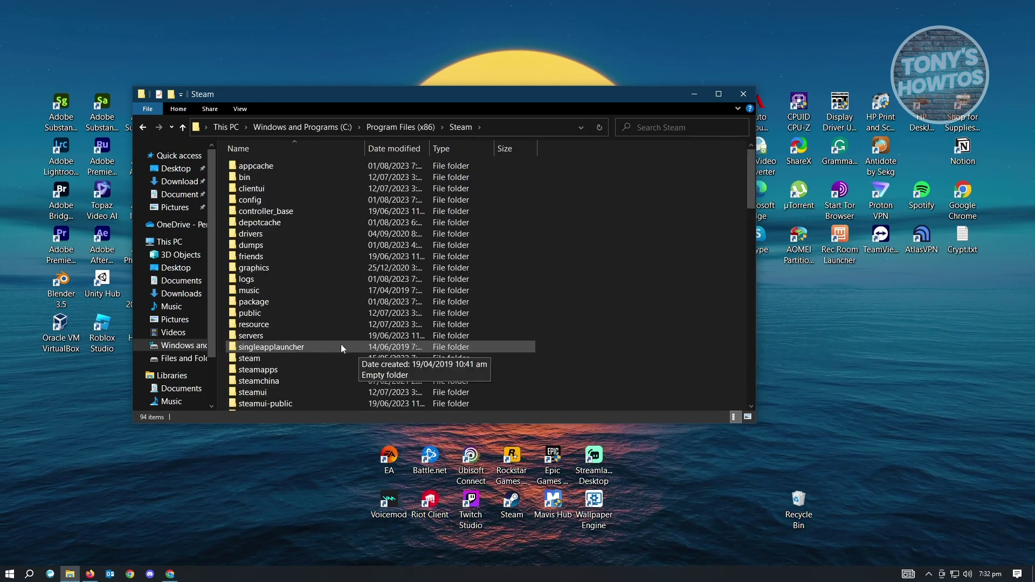
double_click(270, 301)
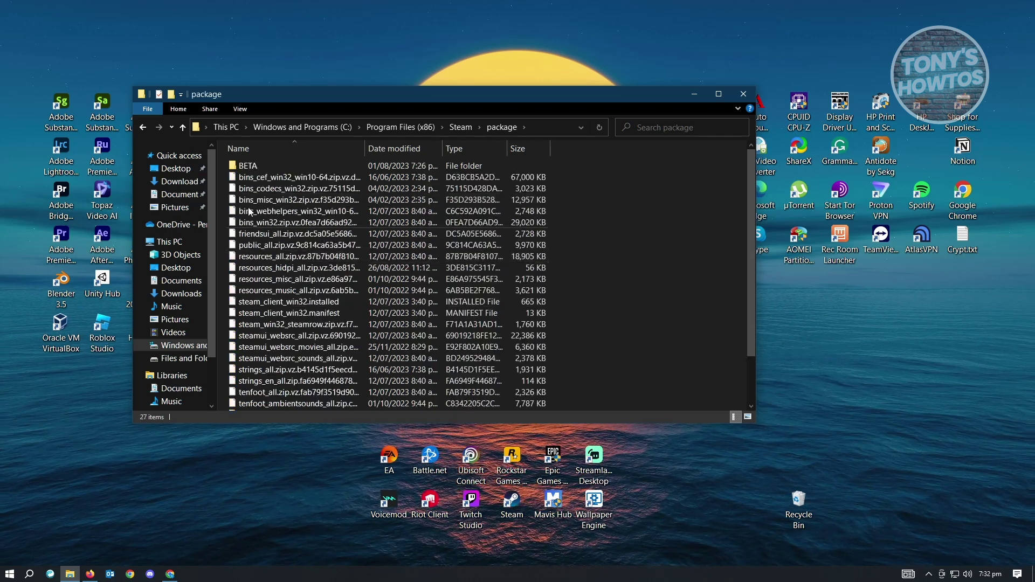
Step: Delete the BETA folder from Steam's package folder and close Explorer
click(247, 164)
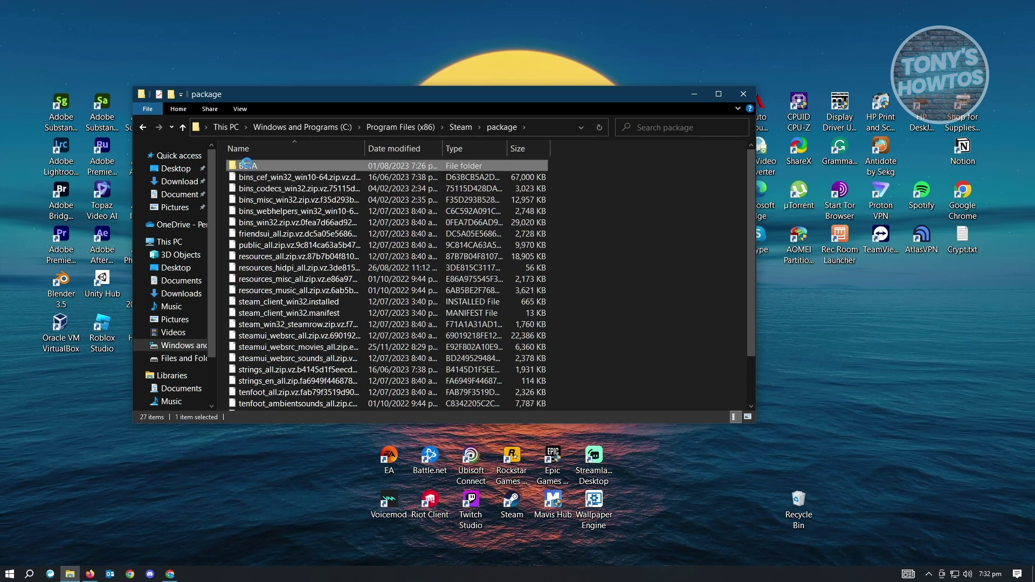
right_click(247, 165)
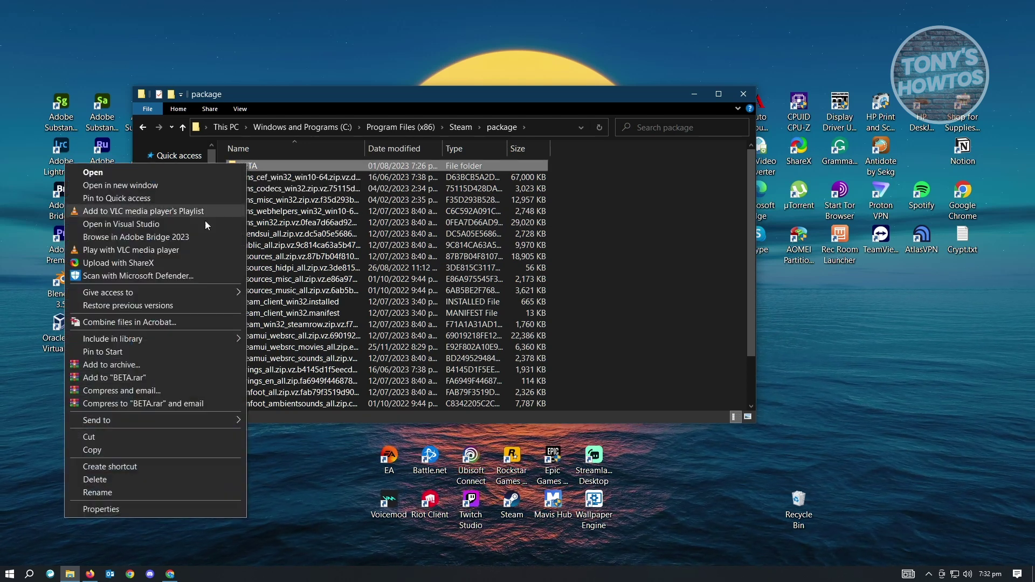
click(108, 480)
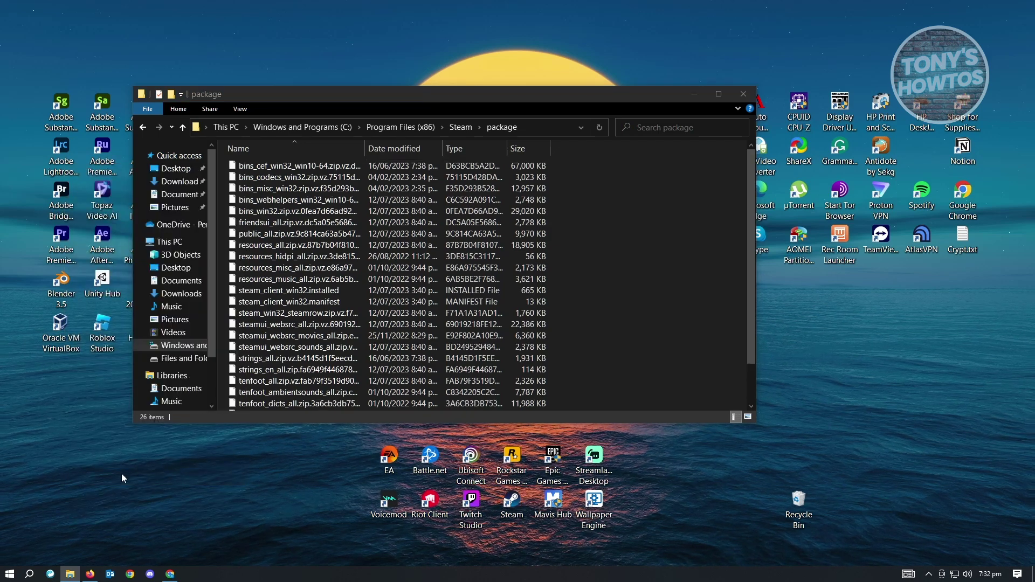
click(745, 99)
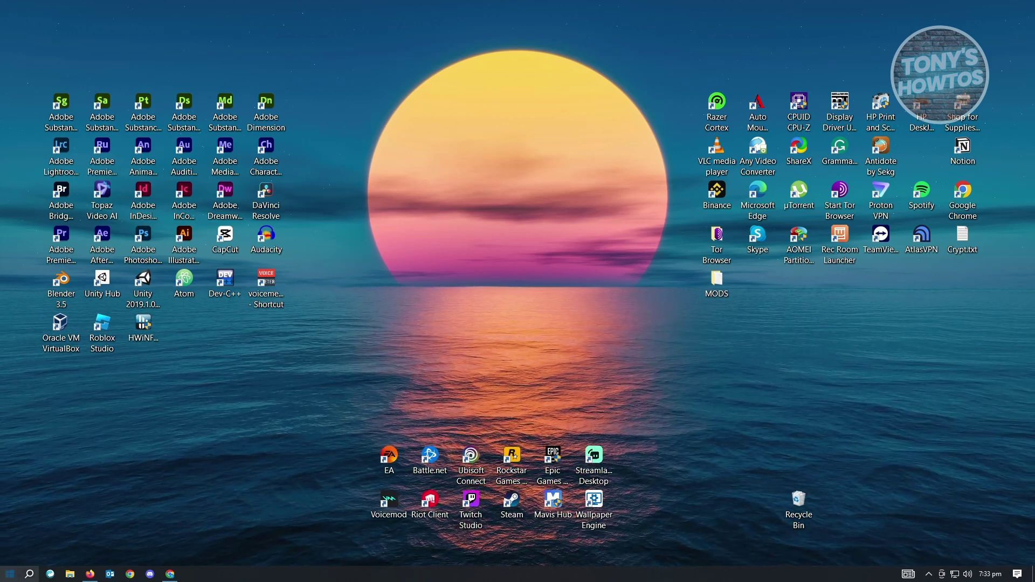
Step: Search 'UNINSTALL' and open Add or remove programs
click(29, 574)
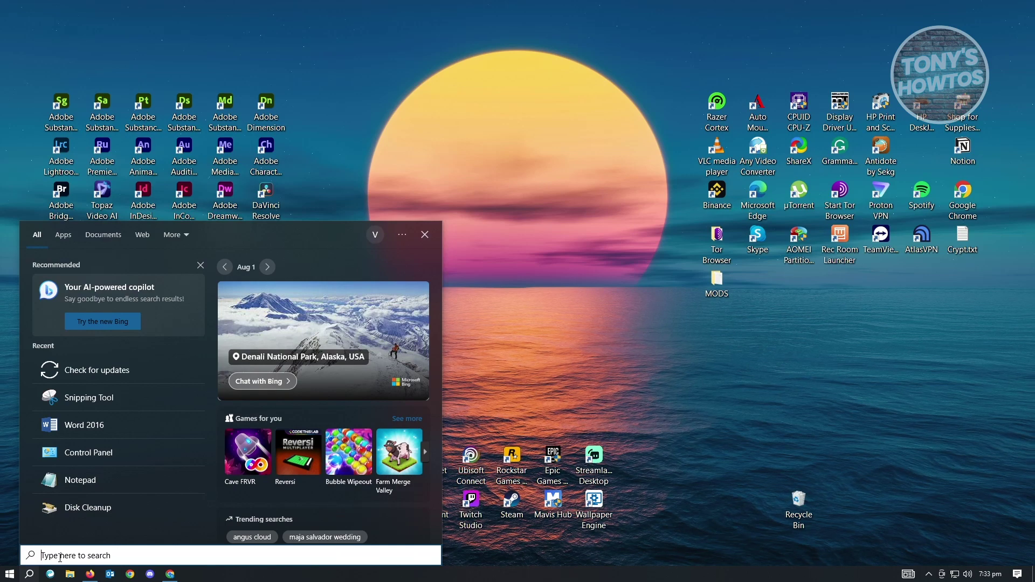
text(INSTALL)
key(Home)
text(UN)
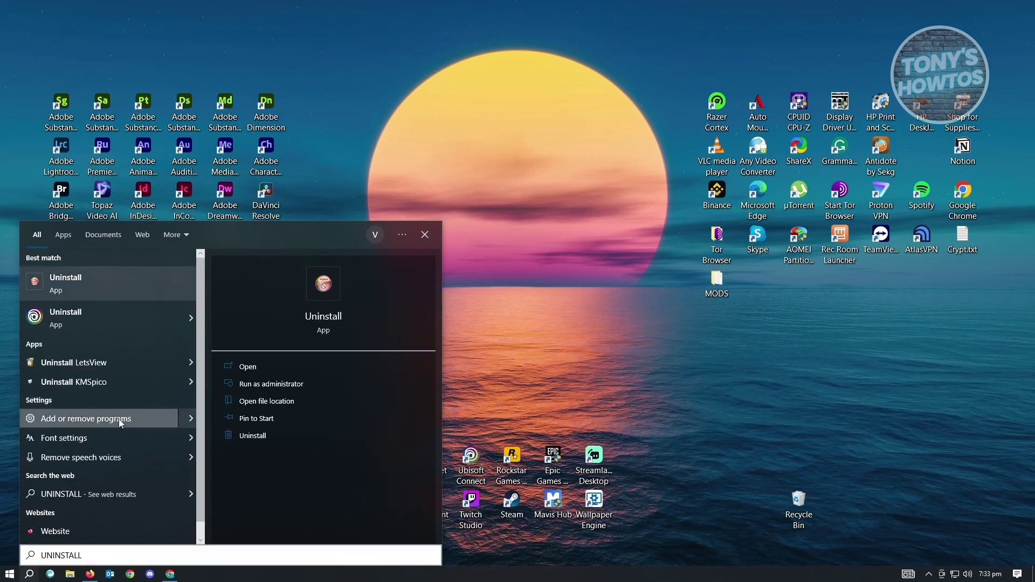
click(120, 424)
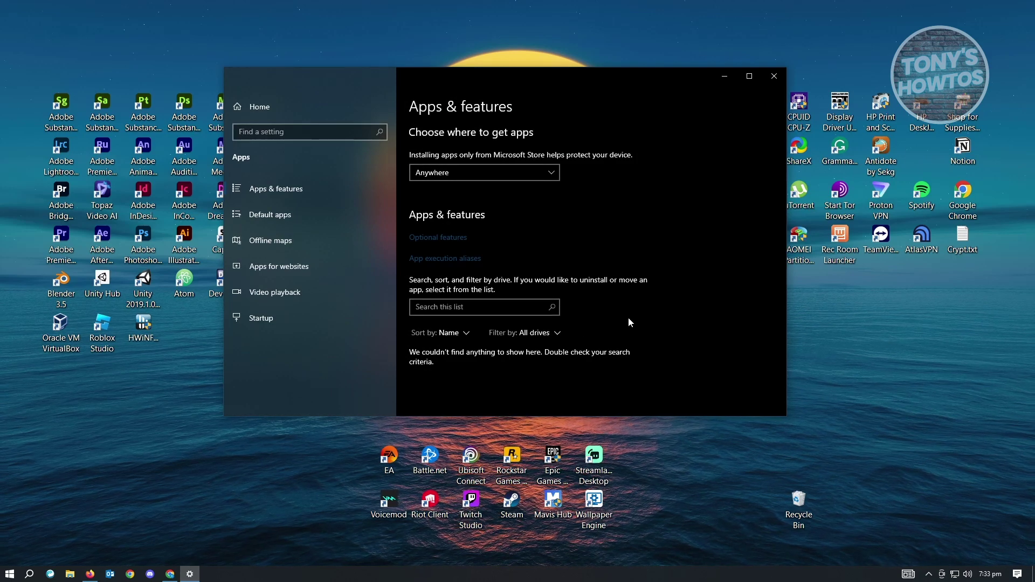
Step: Scroll to Steam version 2.10.91.91 in Apps & features and expand its entry
scroll(632, 315, down, 5)
scroll(576, 296, down, 15)
scroll(578, 289, down, 20)
click(511, 299)
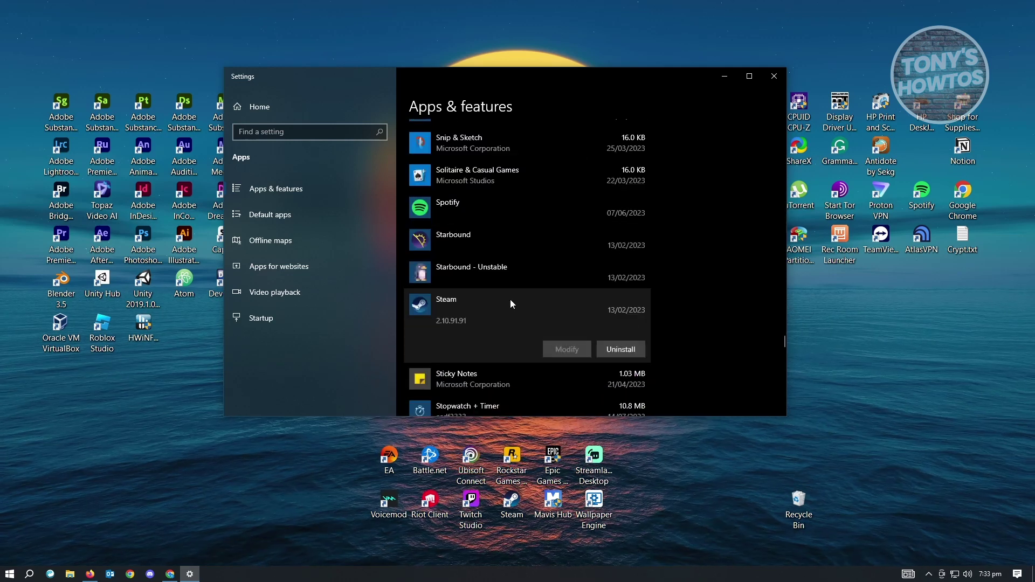